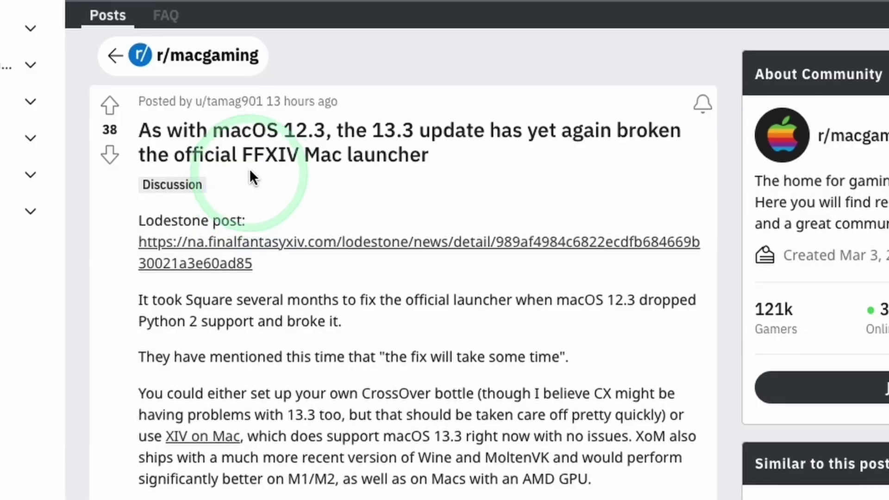
Highlight the FFXIV launcher headline, the Known Issue line and 'FINAL FANTASY XIV (Mac version)'.
{"action": "left_click_drag", "start_coordinate": [259, 165], "coordinate": [444, 165]}
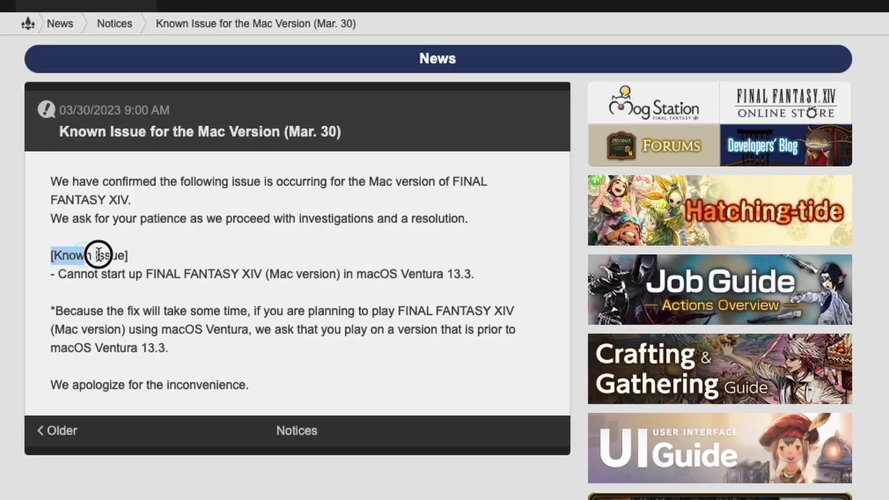
{"action": "left_click_drag", "start_coordinate": [98, 253], "coordinate": [448, 268]}
{"action": "left_click", "coordinate": [482, 271]}
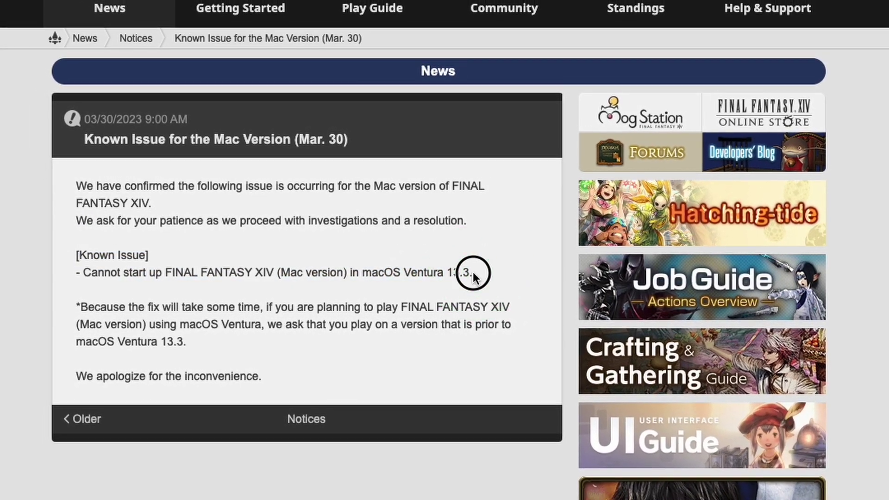
{"action": "left_click_drag", "start_coordinate": [181, 271], "coordinate": [334, 273]}
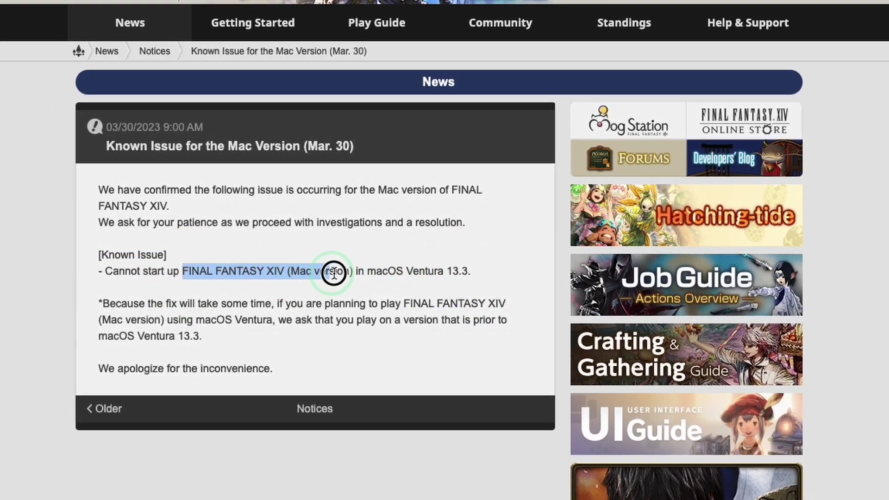
{"action": "left_click", "coordinate": [173, 264]}
{"action": "left_click_drag", "start_coordinate": [194, 271], "coordinate": [347, 270]}
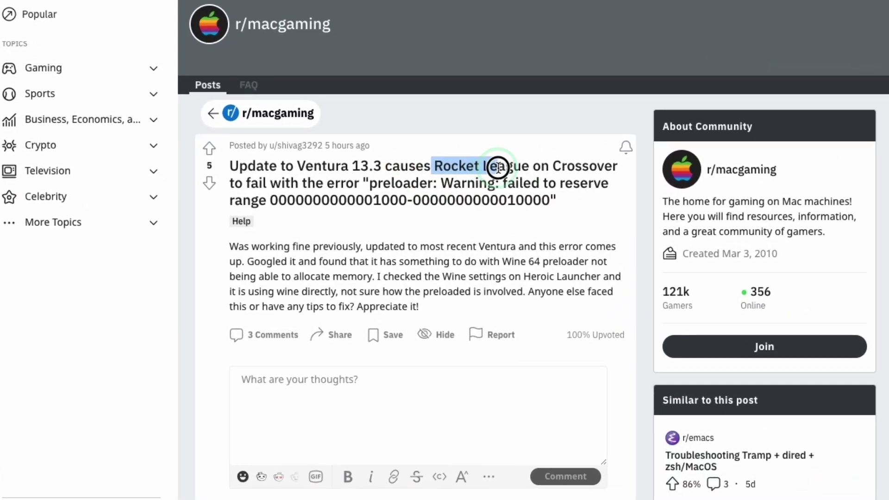
Highlight the preloader warning in the Rocket League post title.
{"action": "left_click", "coordinate": [337, 186]}
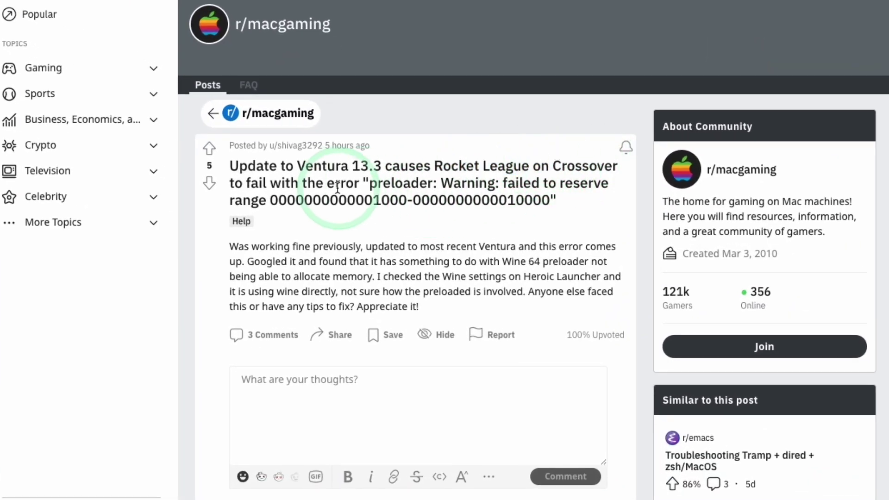
{"action": "left_click_drag", "start_coordinate": [368, 182], "coordinate": [494, 183]}
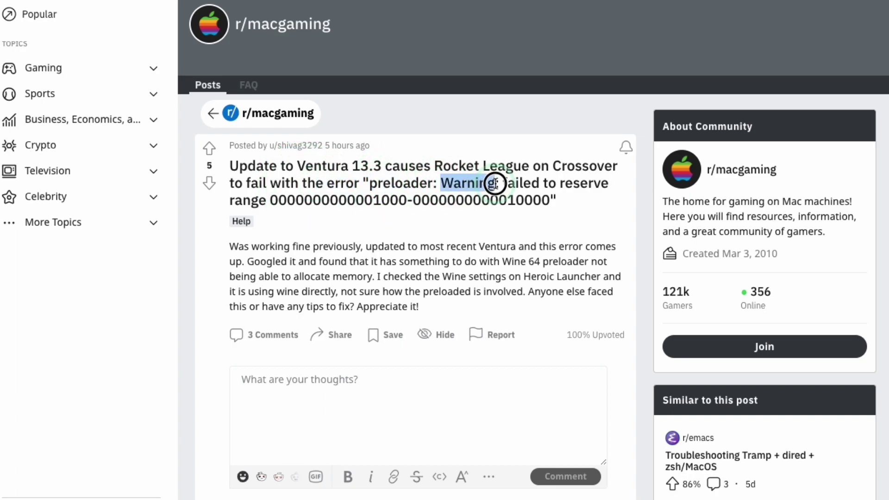
{"action": "left_click", "coordinate": [478, 197]}
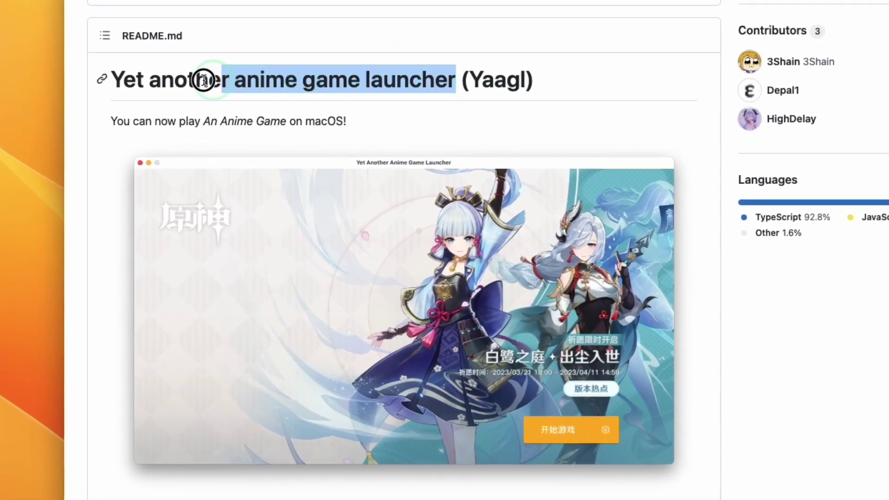
Highlight the Yaagl launcher heading, then review the Discord macOS 13.3 bug-report title.
{"action": "mouse_move", "coordinate": [445, 84]}
{"action": "left_mouse_down"}
{"action": "mouse_move", "coordinate": [116, 80]}
{"action": "mouse_move", "coordinate": [487, 81]}
{"action": "left_mouse_up"}
{"action": "left_click", "coordinate": [459, 82]}
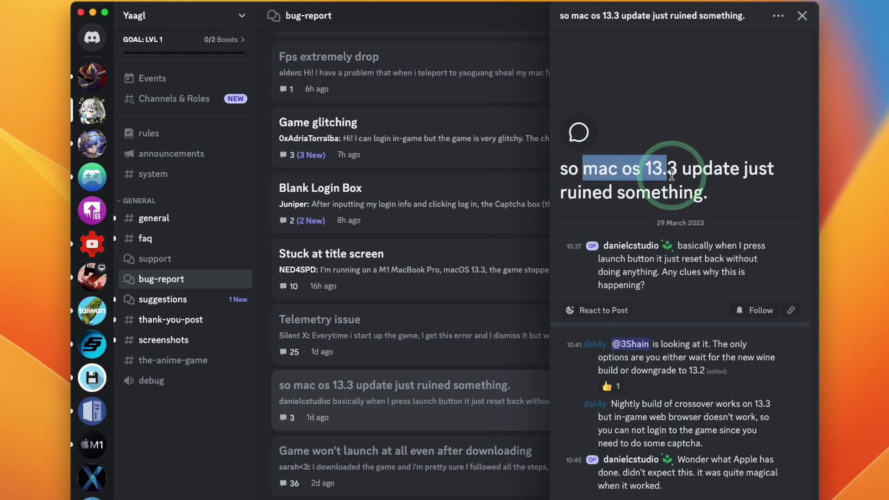
{"action": "left_click", "coordinate": [673, 175]}
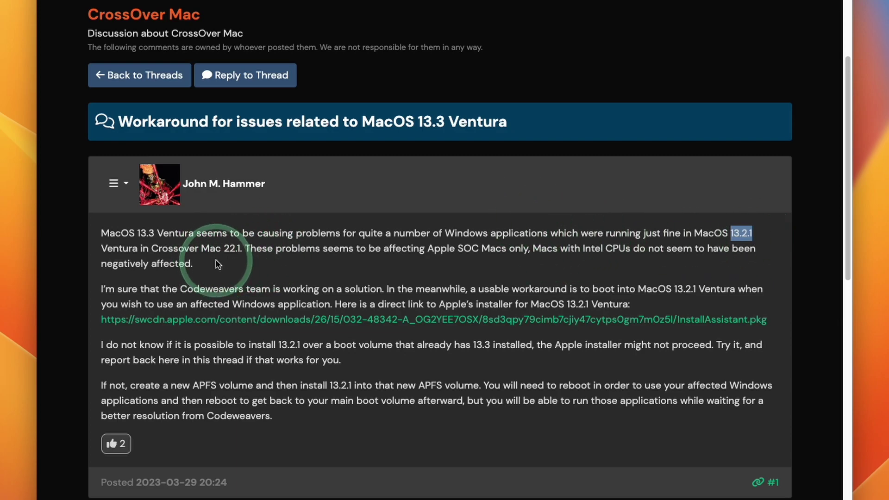
Highlight the CodeWeavers staff reply's sentences about a build with fixes and an upcoming update.
{"action": "left_click", "coordinate": [160, 252]}
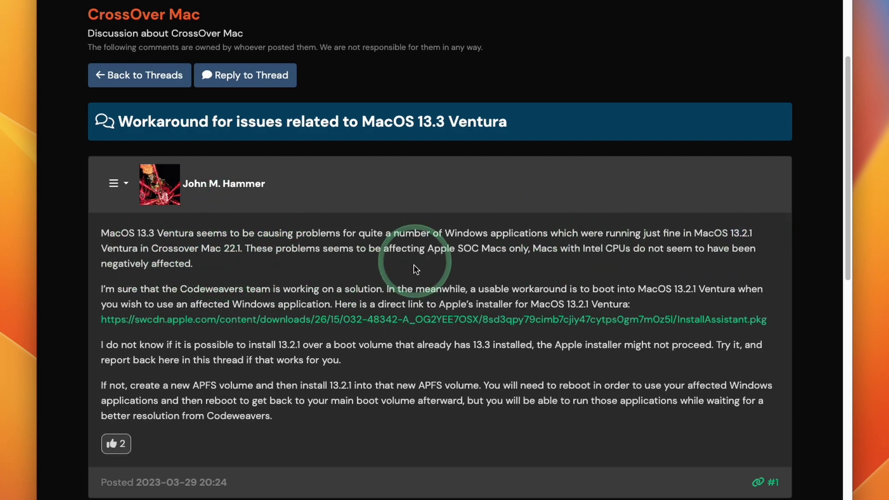
{"action": "scroll", "coordinate": [350, 73], "scroll_direction": "down", "scroll_amount": 6}
{"action": "left_click", "coordinate": [257, 180]}
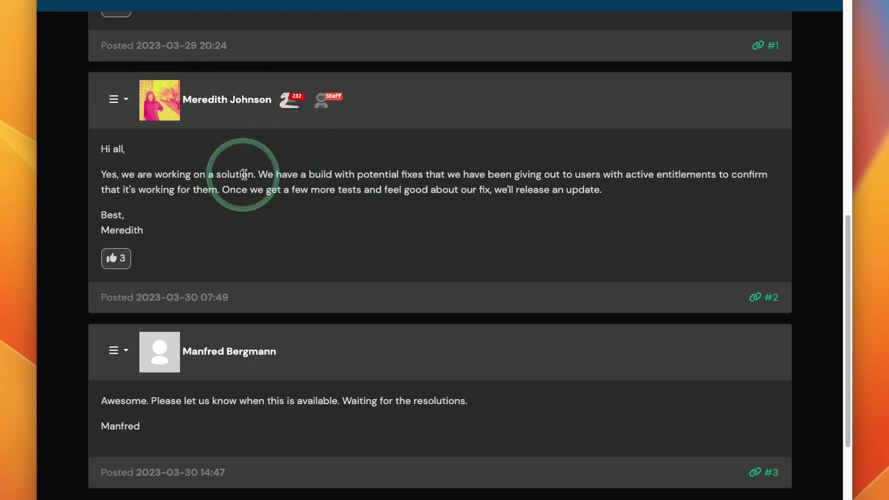
{"action": "left_click_drag", "start_coordinate": [259, 174], "coordinate": [327, 175]}
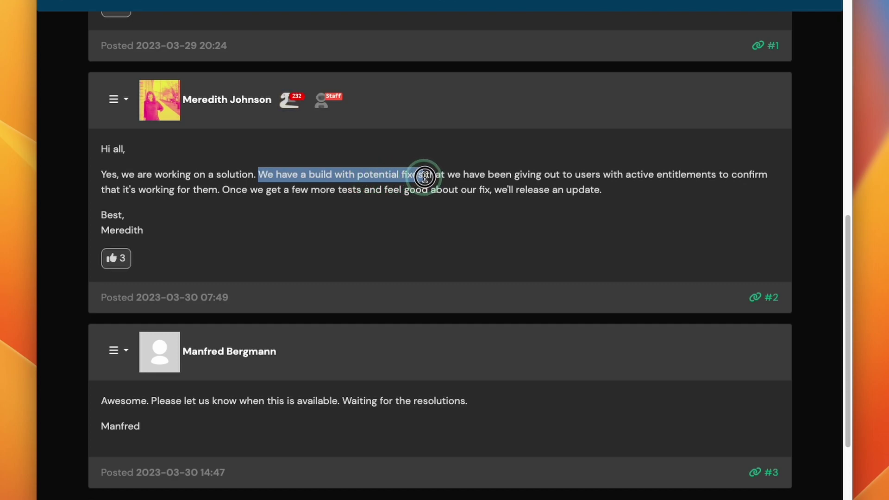
{"action": "left_click_drag", "start_coordinate": [425, 175], "coordinate": [658, 191]}
{"action": "left_click", "coordinate": [657, 190]}
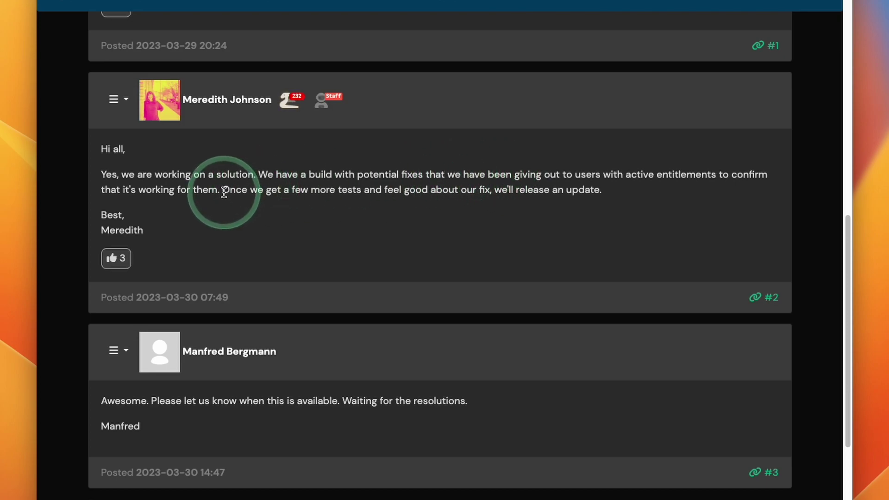
{"action": "left_click_drag", "start_coordinate": [223, 190], "coordinate": [608, 193]}
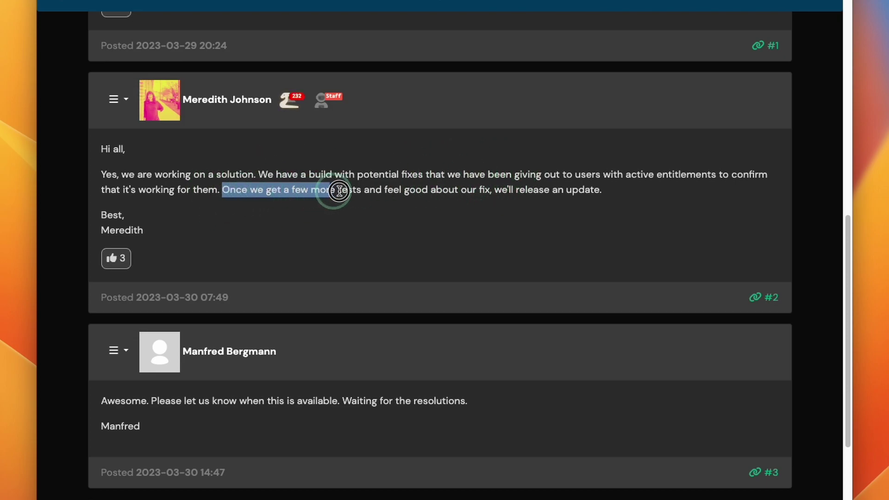
{"action": "left_click", "coordinate": [618, 192]}
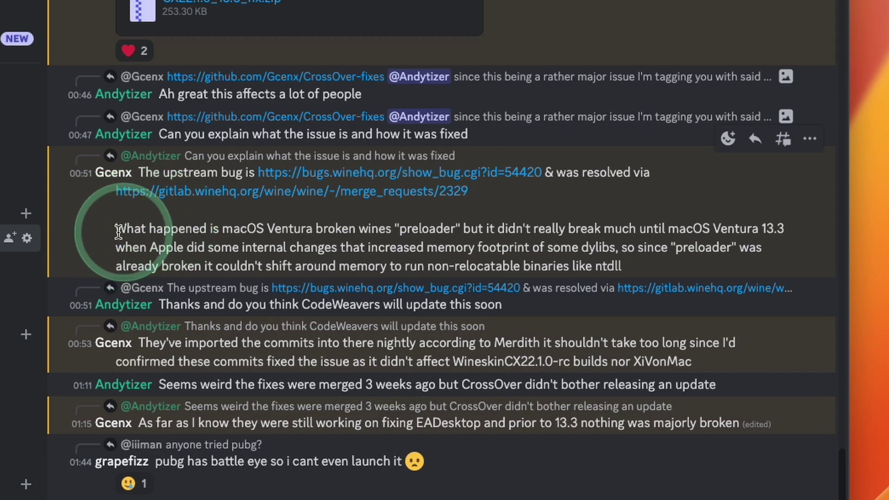
Highlight 'macOS Ventura', 'internal changes' and the broken preloader phrase in the Discord explanation.
{"action": "left_click_drag", "start_coordinate": [223, 229], "coordinate": [561, 229]}
{"action": "left_click", "coordinate": [346, 231]}
{"action": "left_click", "coordinate": [559, 229]}
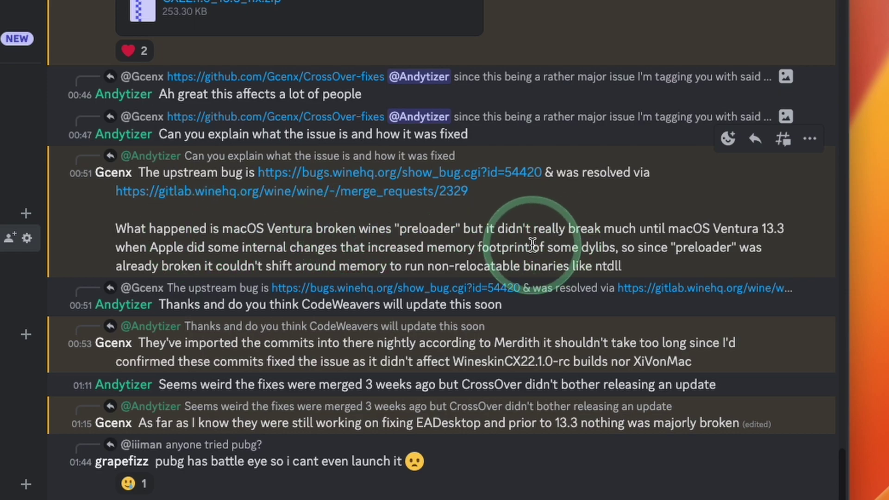
{"action": "left_click_drag", "start_coordinate": [670, 229], "coordinate": [771, 231]}
{"action": "left_click", "coordinate": [771, 231]}
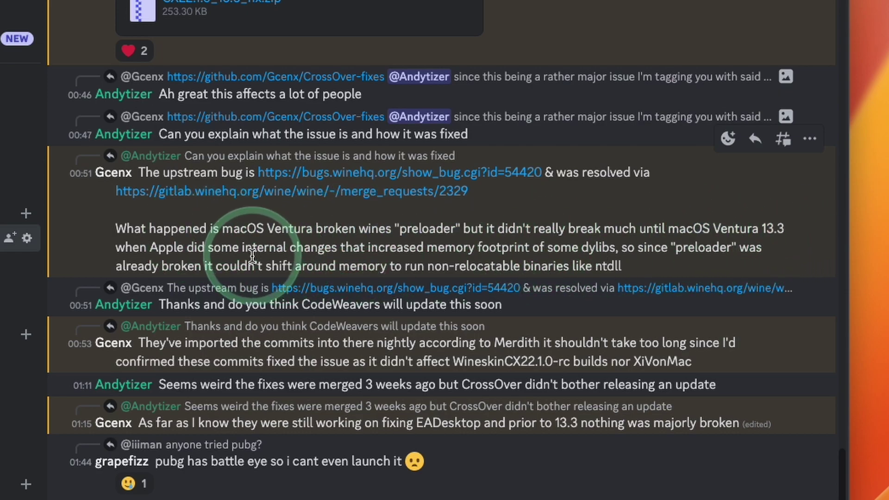
{"action": "left_click_drag", "start_coordinate": [242, 247], "coordinate": [318, 247]}
{"action": "left_click", "coordinate": [307, 259]}
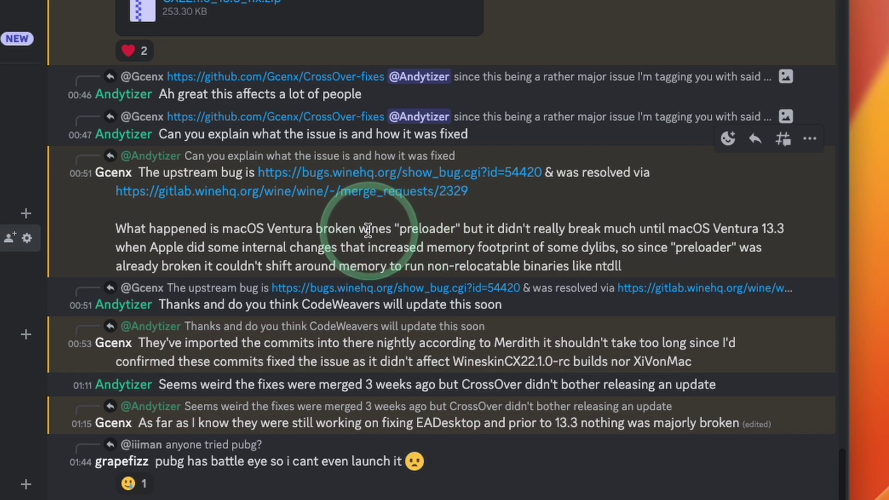
{"action": "left_click_drag", "start_coordinate": [368, 229], "coordinate": [488, 230]}
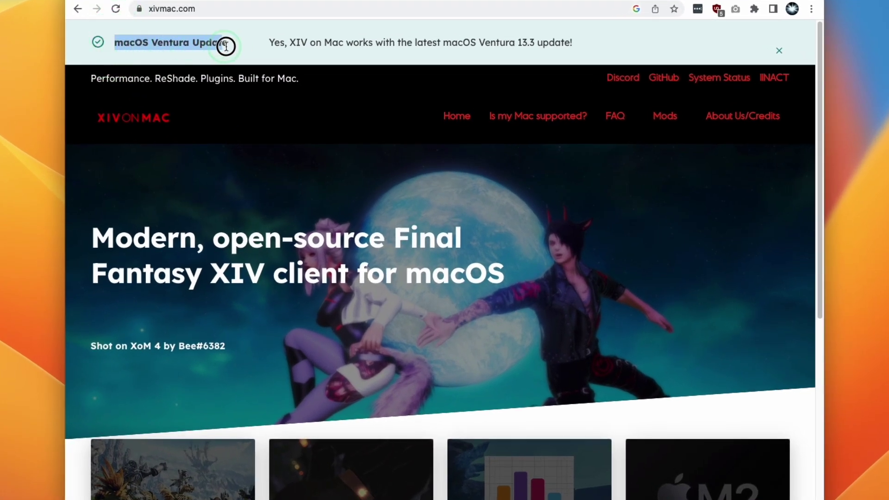
Highlight and review the XIV on Mac 'macOS Ventura Update' banner.
{"action": "left_click", "coordinate": [104, 158]}
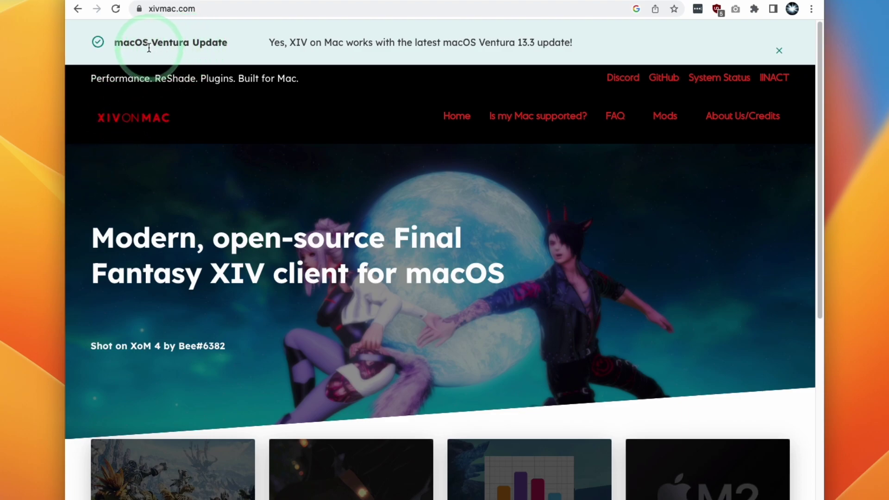
{"action": "left_click", "coordinate": [320, 46]}
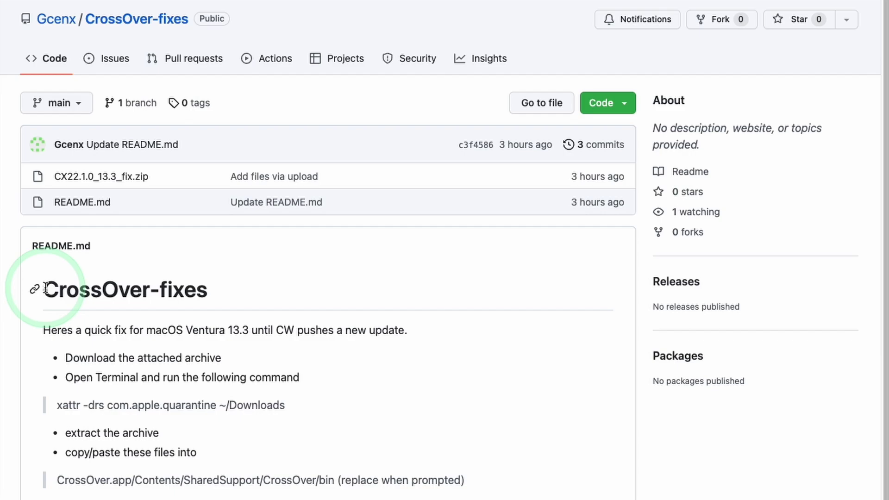
Highlight the CrossOver-fixes README heading, then use the Code button to download the ZIP.
{"action": "left_click_drag", "start_coordinate": [44, 289], "coordinate": [252, 288]}
{"action": "left_click", "coordinate": [270, 290]}
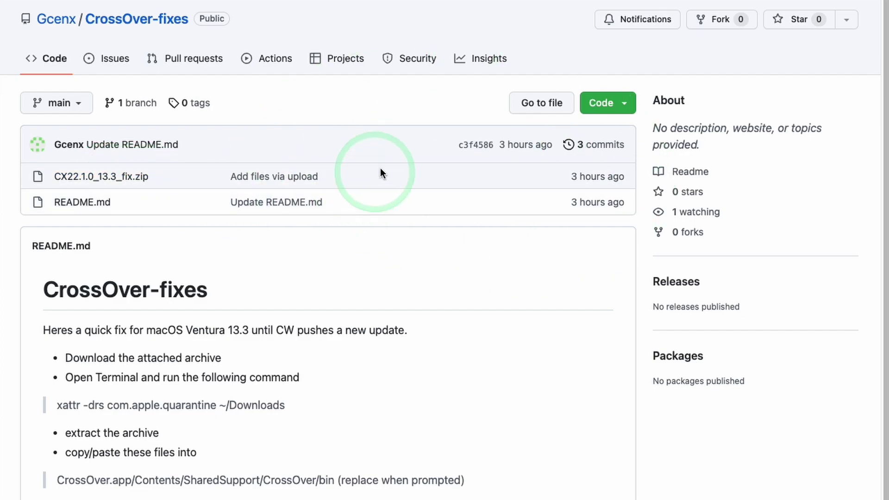
{"action": "left_click", "coordinate": [623, 103]}
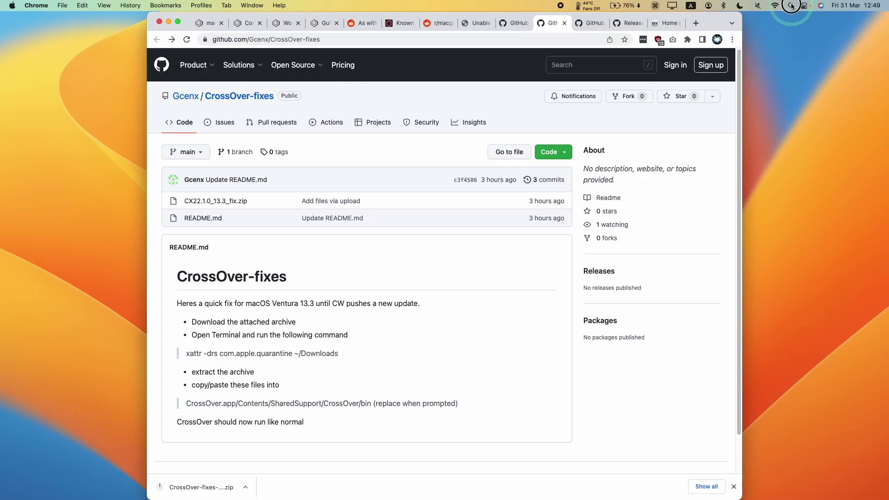
Launch Terminal from Spotlight search.
{"action": "left_click", "coordinate": [792, 6]}
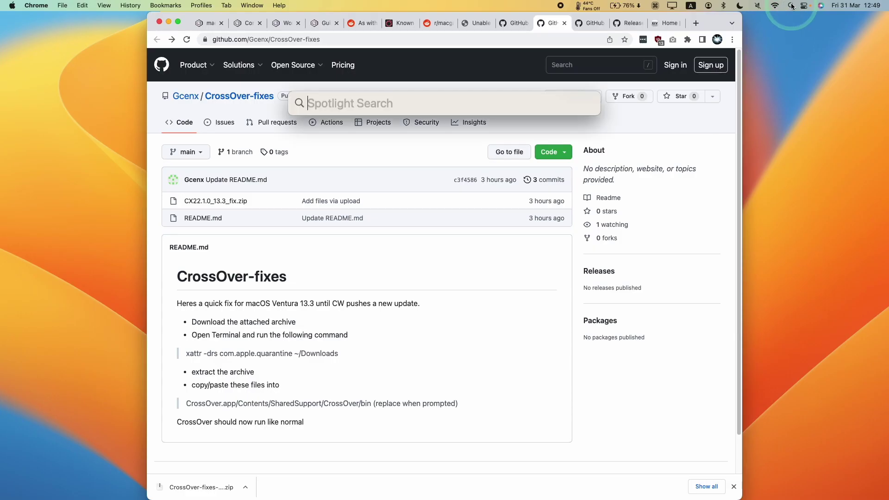
{"action": "type", "text": "terminal"}
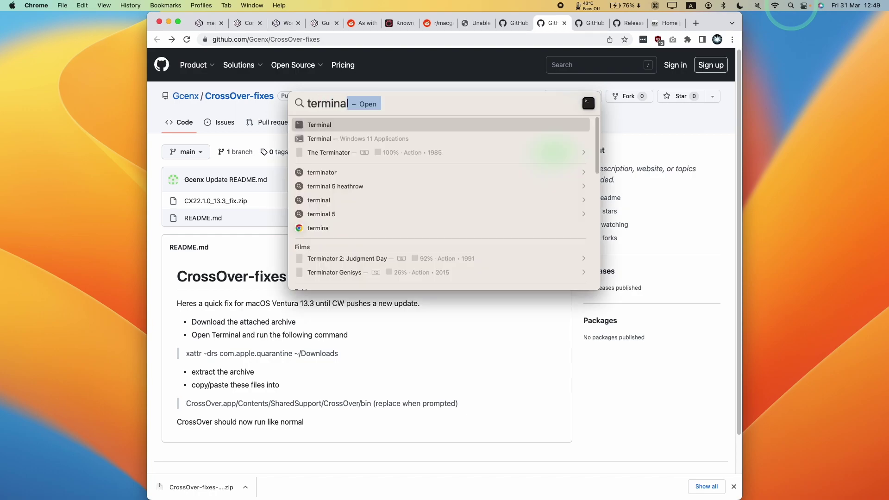
{"action": "key", "text": "Return"}
{"action": "left_click", "coordinate": [339, 354]}
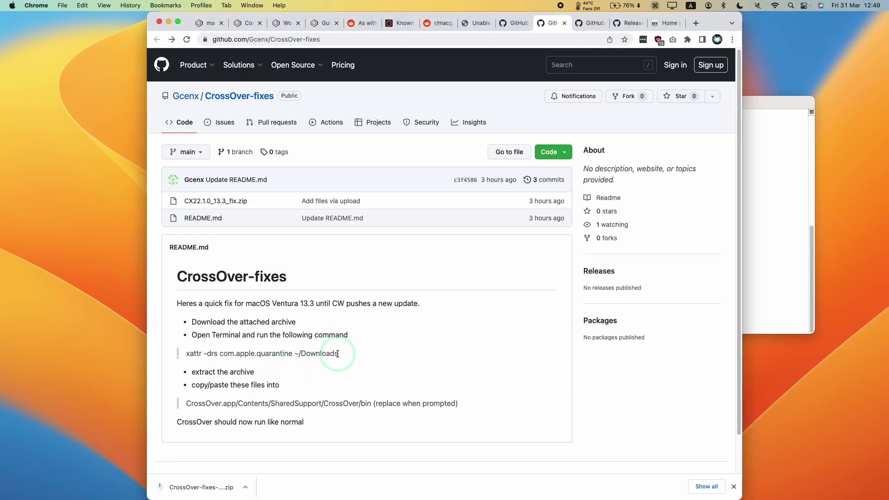
Copy 'xattr -drs com.apple.quarantine ~/Downloads' from the README and run it in Terminal.
{"action": "right_click", "coordinate": [203, 353]}
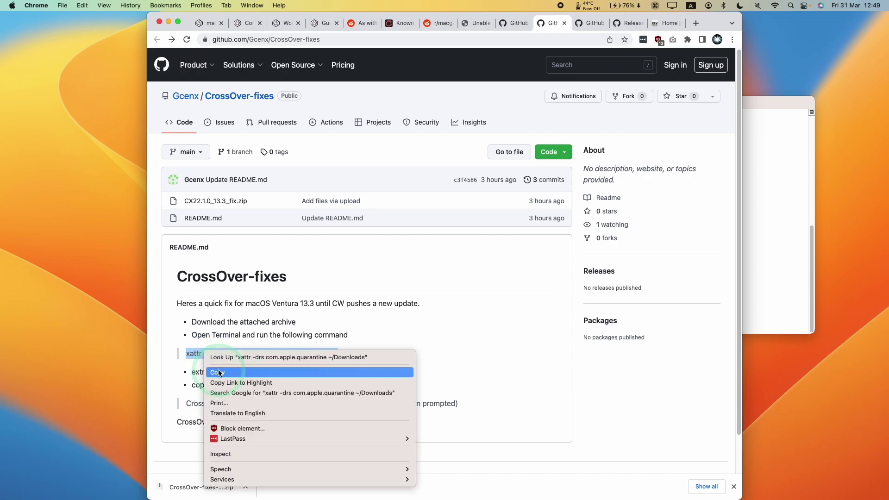
{"action": "left_click", "coordinate": [218, 373]}
{"action": "left_click", "coordinate": [713, 208]}
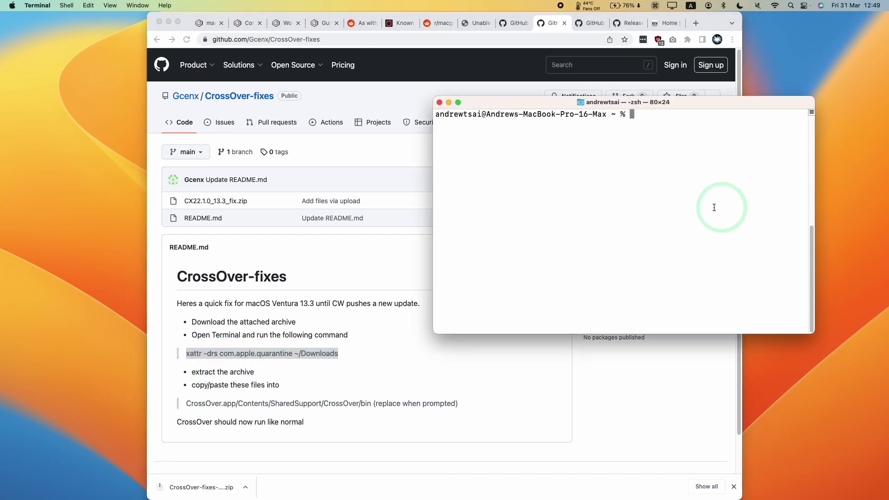
{"action": "right_click", "coordinate": [643, 115]}
{"action": "left_click", "coordinate": [665, 131]}
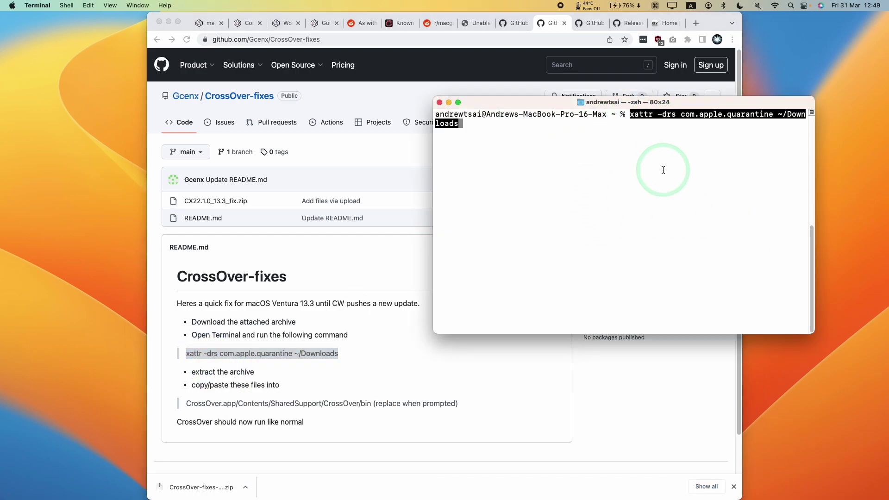
{"action": "key", "text": "Return"}
{"action": "triple_click", "coordinate": [677, 120]}
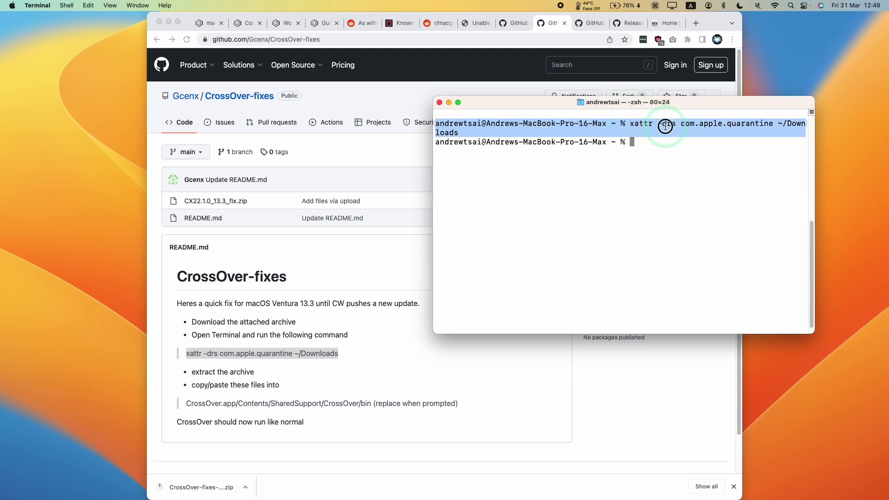
{"action": "left_click", "coordinate": [365, 368]}
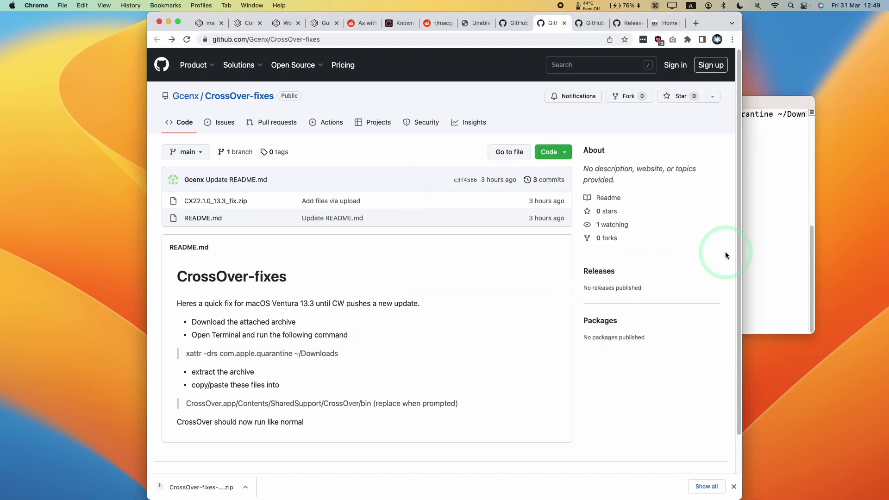
{"action": "left_click", "coordinate": [651, 186]}
Extract CrossOver-fixes-main.zip and CX22.1.0_13.3_fix.zip in the Downloads folder.
{"action": "left_click", "coordinate": [421, 111]}
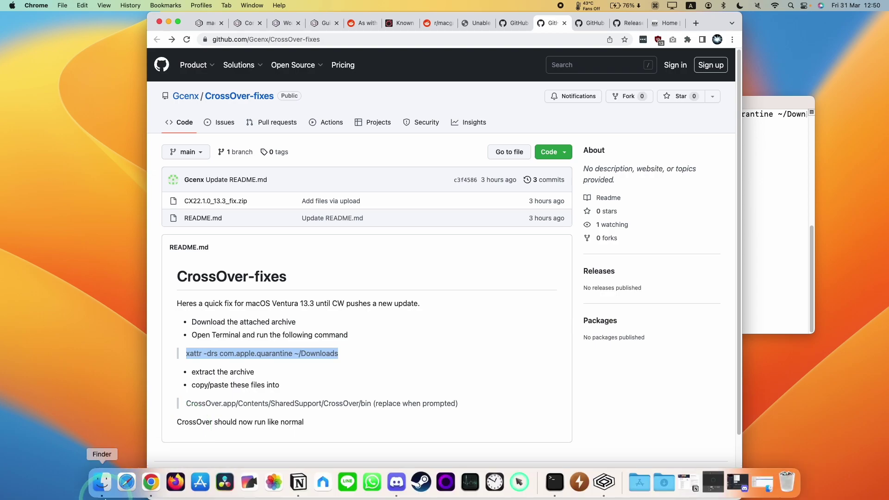
{"action": "left_click", "coordinate": [102, 490]}
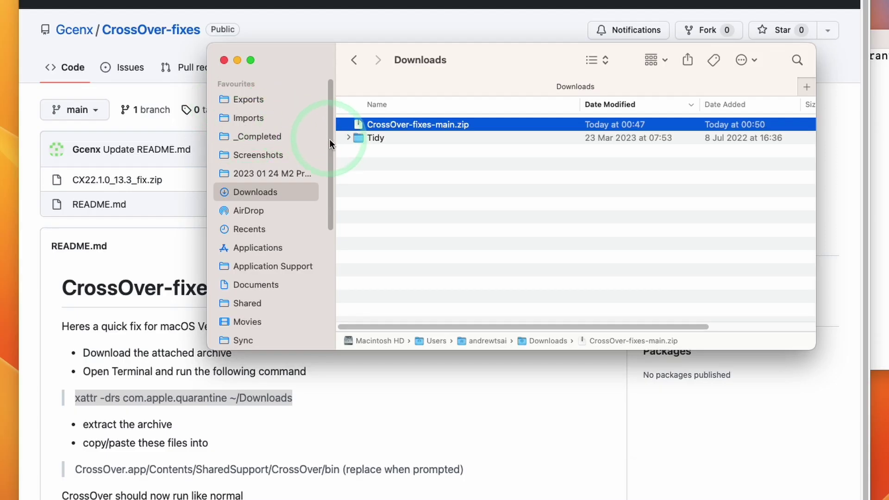
{"action": "double_click", "coordinate": [389, 126]}
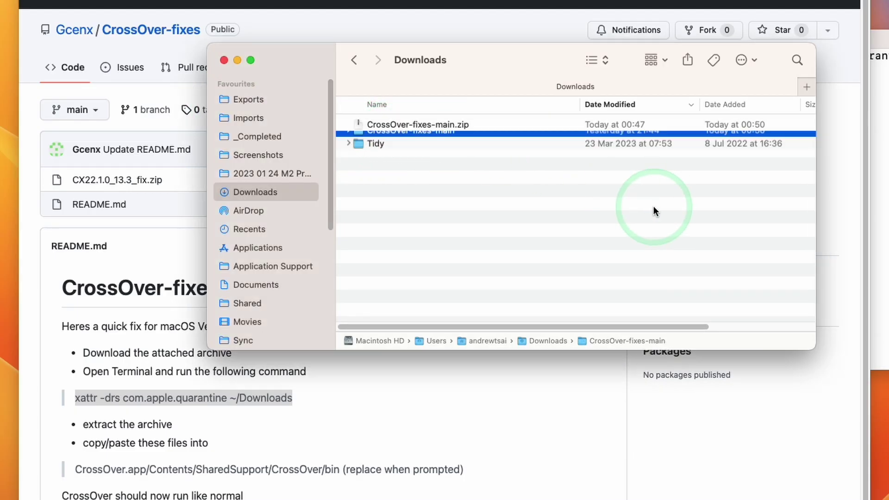
{"action": "left_click", "coordinate": [346, 139]}
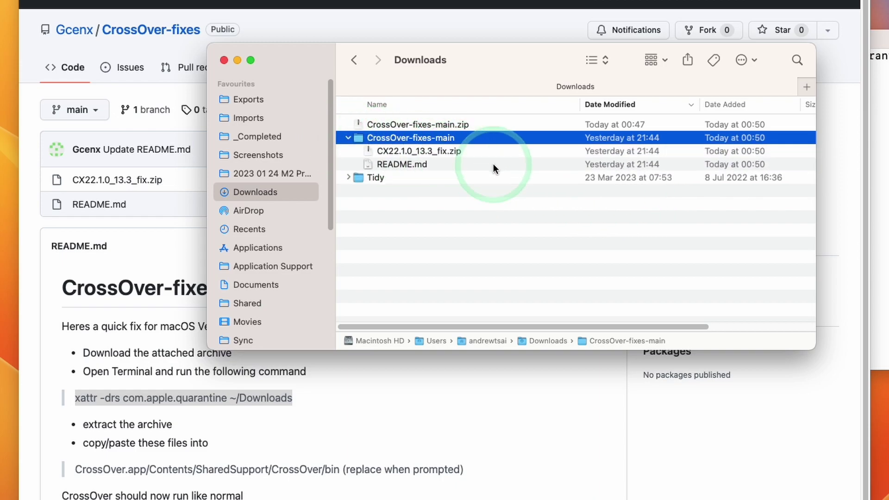
{"action": "key", "text": "Down"}
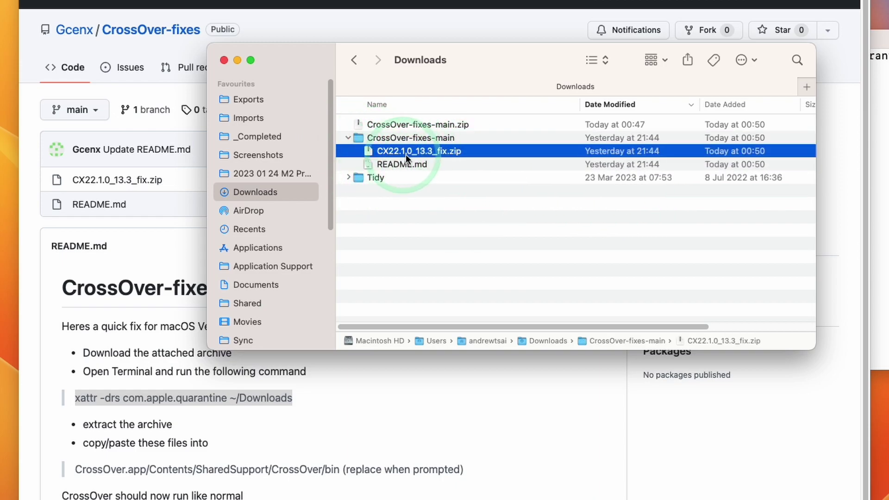
{"action": "double_click", "coordinate": [430, 159]}
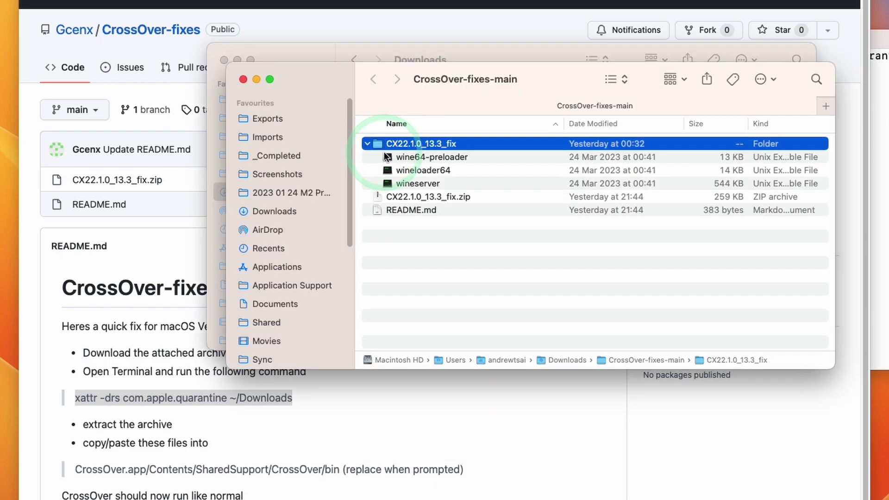
Copy the extracted wine64-preloader, wineloader64 and wineserver files.
{"action": "left_click", "coordinate": [413, 158]}
{"action": "left_click", "coordinate": [417, 183]}
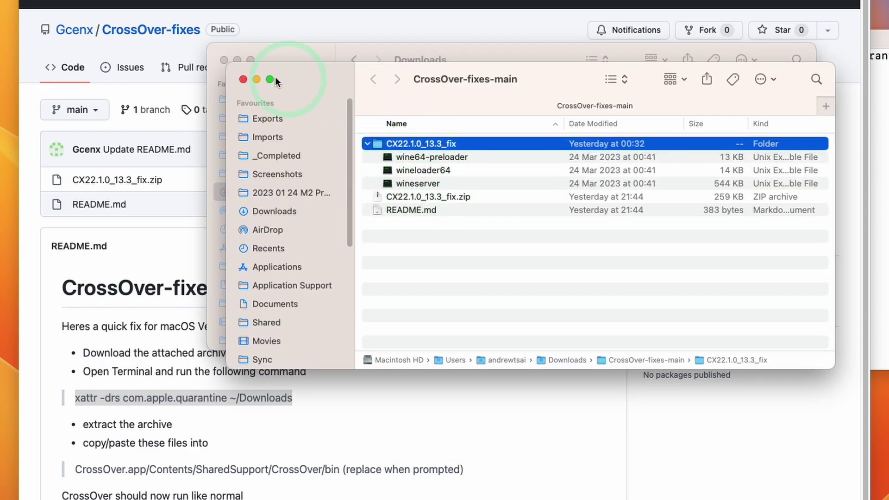
{"action": "left_click", "coordinate": [486, 143]}
{"action": "left_click", "coordinate": [490, 170], "text": "shift"}
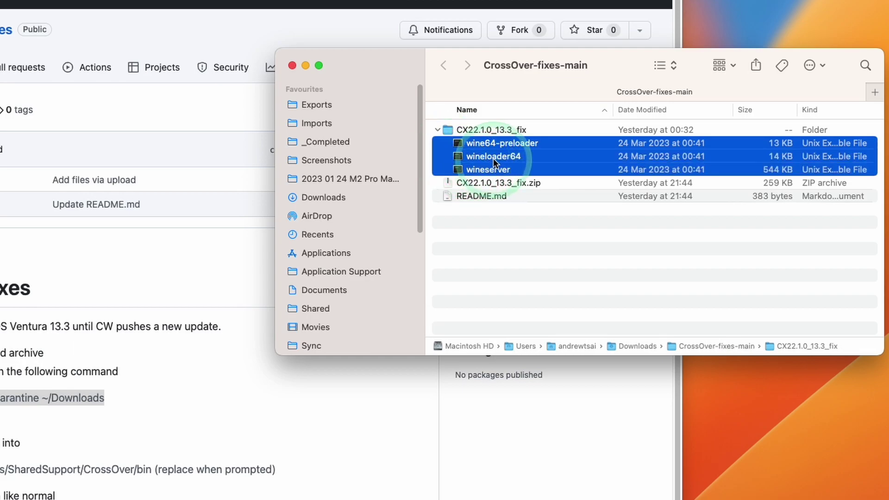
{"action": "right_click", "coordinate": [486, 153]}
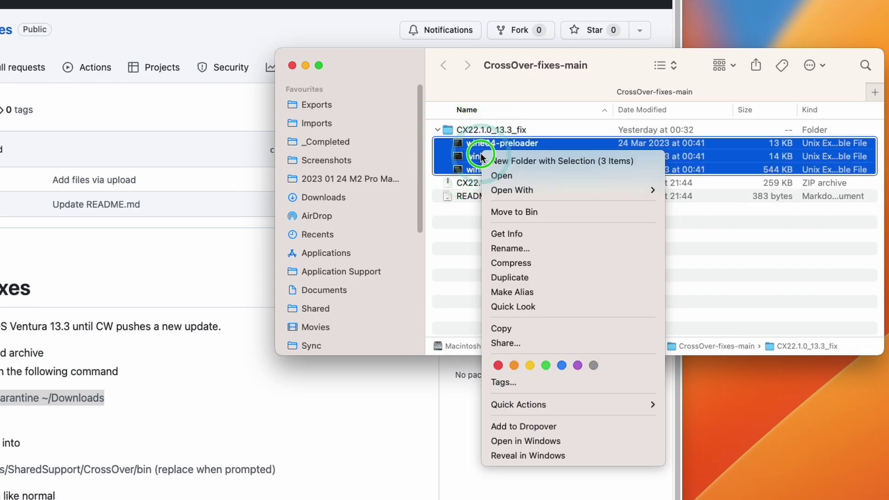
{"action": "left_click", "coordinate": [498, 327]}
{"action": "left_click", "coordinate": [489, 140]}
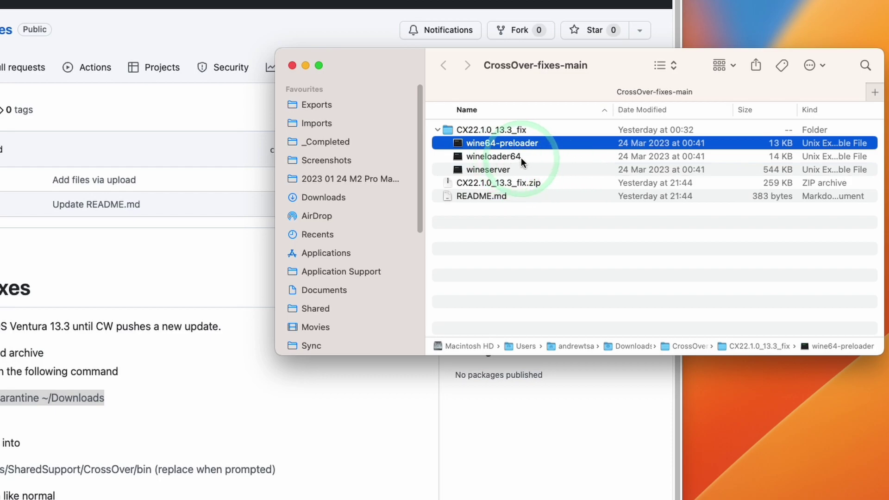
Show the package contents of the CrossOver app in Applications.
{"action": "left_click", "coordinate": [522, 170]}
{"action": "left_click", "coordinate": [515, 243]}
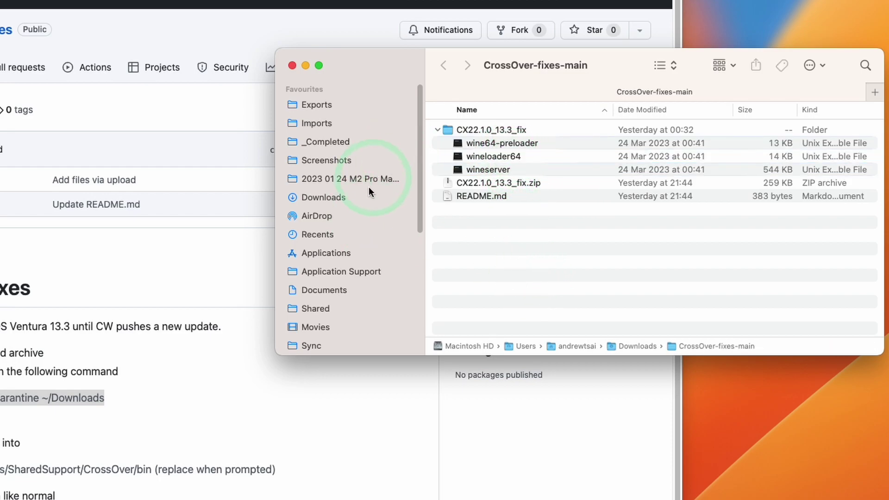
{"action": "left_click", "coordinate": [333, 255]}
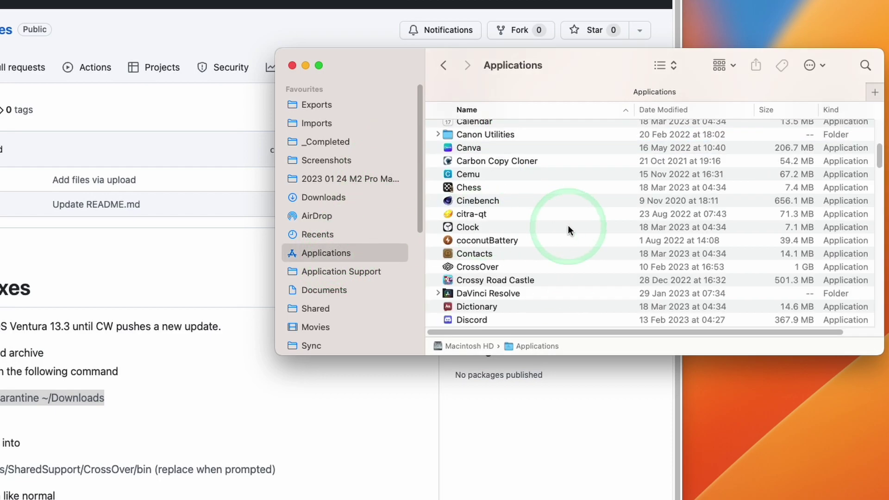
{"action": "left_click", "coordinate": [483, 265]}
{"action": "right_click", "coordinate": [476, 269]}
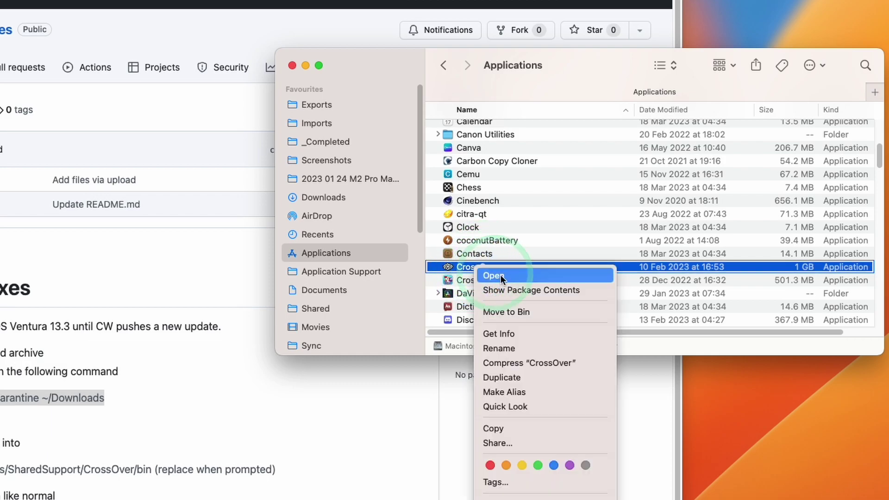
{"action": "left_click", "coordinate": [527, 294]}
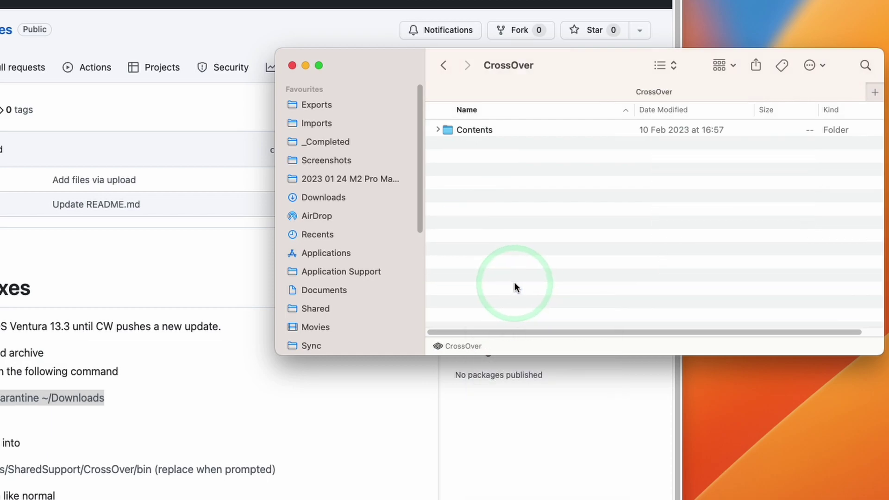
Open the bin alias under Contents > SharedSupport > CrossOver.
{"action": "left_click", "coordinate": [437, 130]}
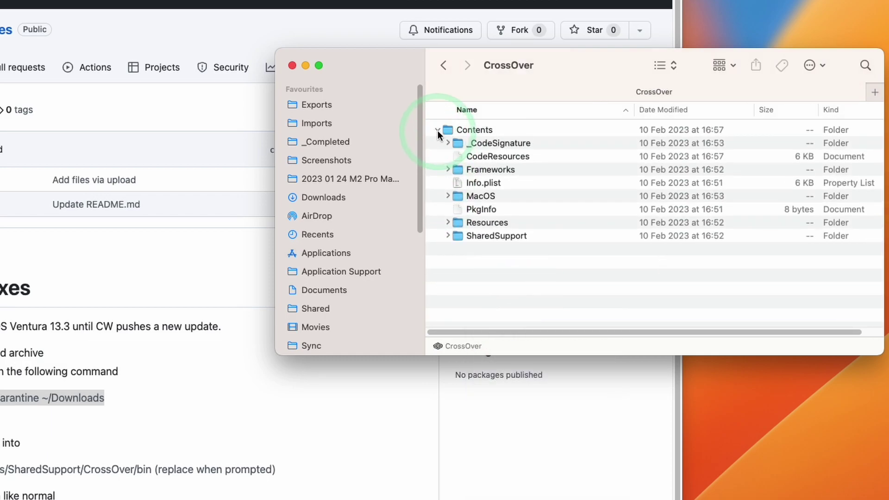
{"action": "left_click", "coordinate": [447, 236]}
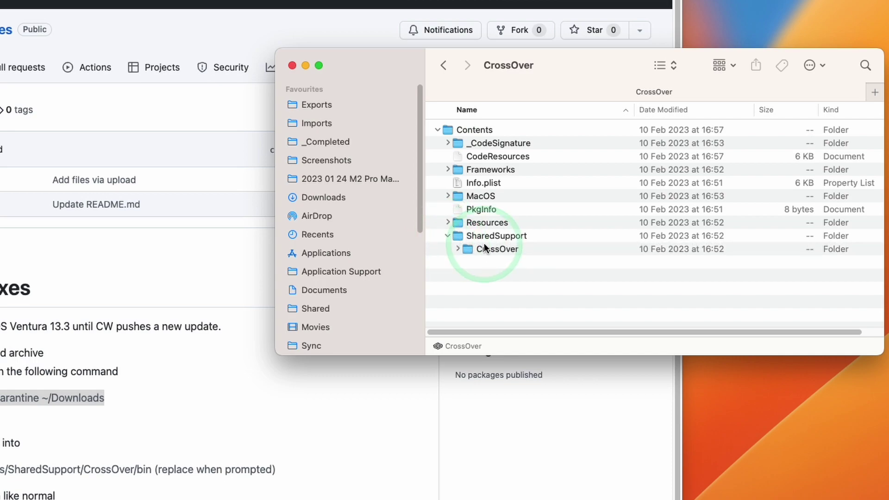
{"action": "left_click", "coordinate": [457, 249]}
{"action": "left_click", "coordinate": [504, 263]}
{"action": "double_click", "coordinate": [504, 263]}
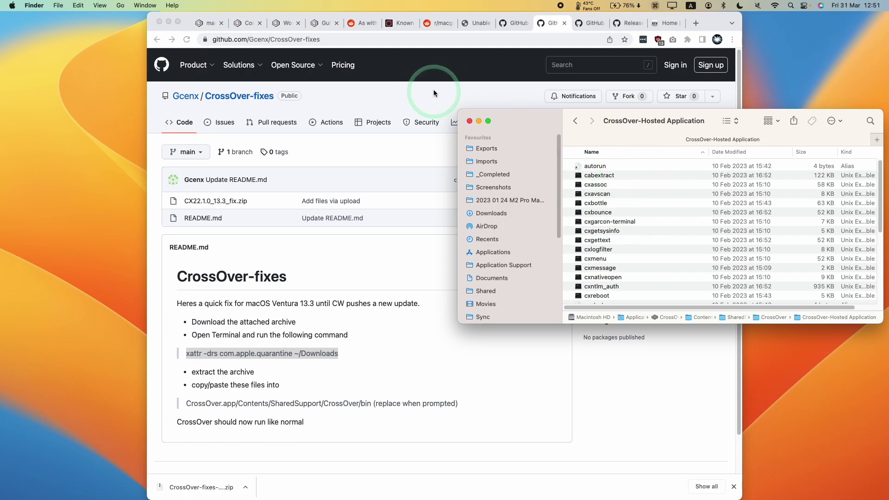
Paste the three fixed wine files into bin, replacing the existing ones for all.
{"action": "left_click", "coordinate": [78, 7]}
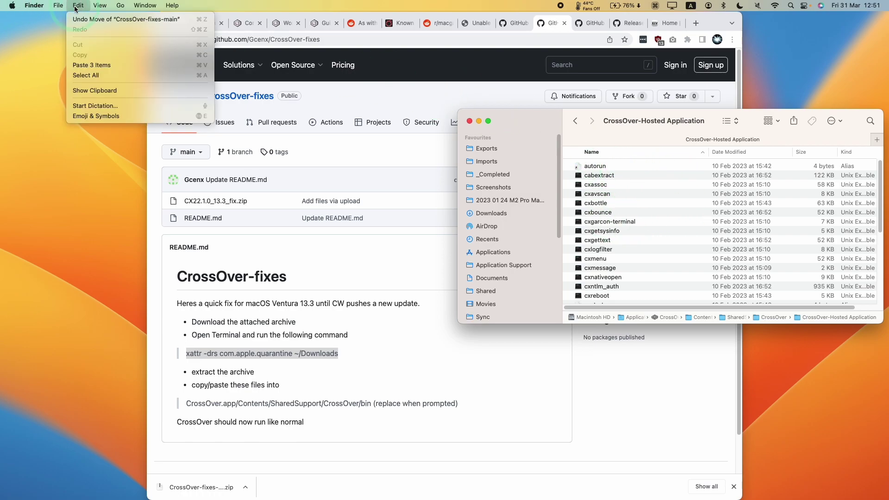
{"action": "left_click", "coordinate": [90, 65]}
{"action": "left_click", "coordinate": [587, 442]}
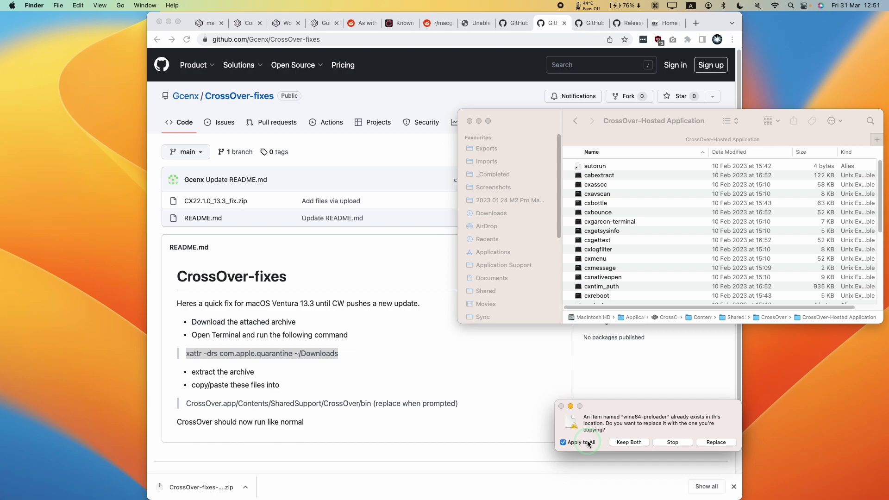
{"action": "left_click", "coordinate": [716, 443]}
{"action": "scroll", "coordinate": [655, 222], "scroll_direction": "up", "scroll_amount": 3}
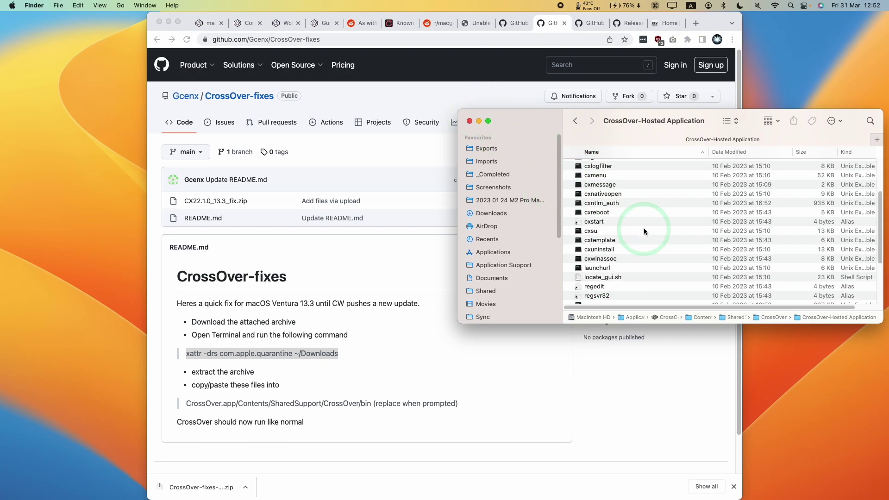
Close the Finder and Chrome windows and launch CrossOver.
{"action": "left_click", "coordinate": [471, 121]}
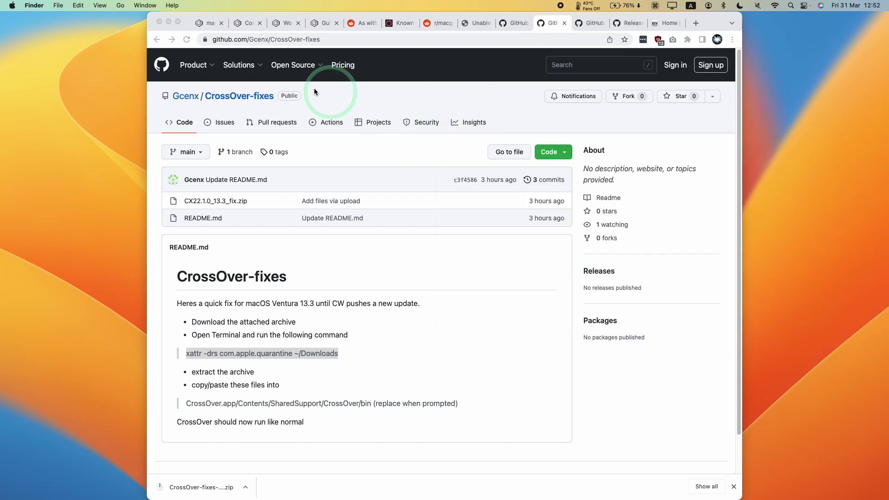
{"action": "left_click", "coordinate": [167, 22]}
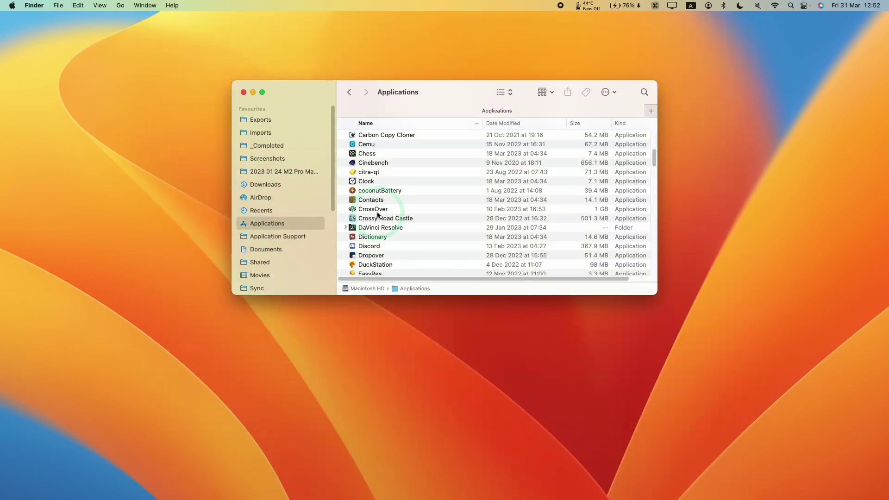
{"action": "double_click", "coordinate": [373, 208]}
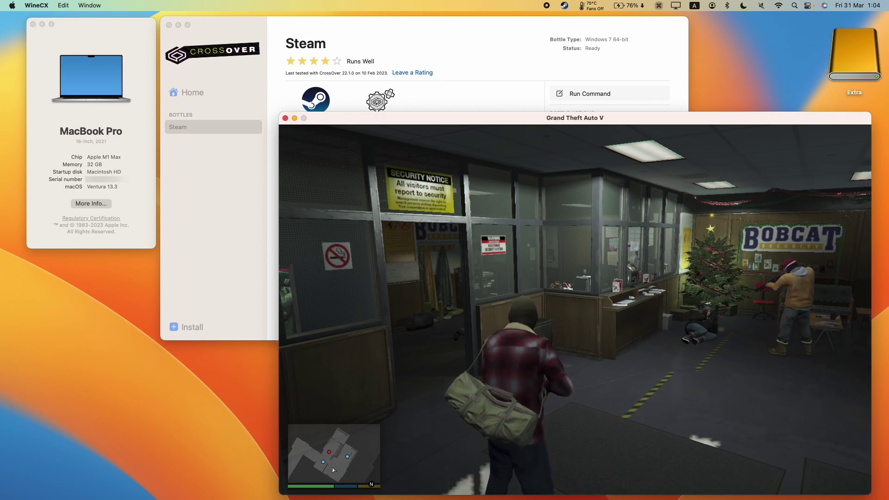
Walk the GTA V character forward with W into the Bobcat Security office.
{"action": "key", "text": "w"}
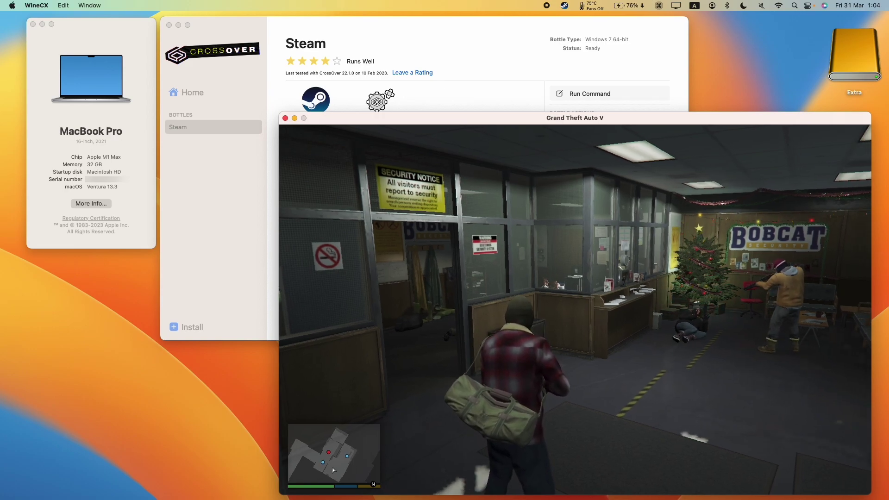